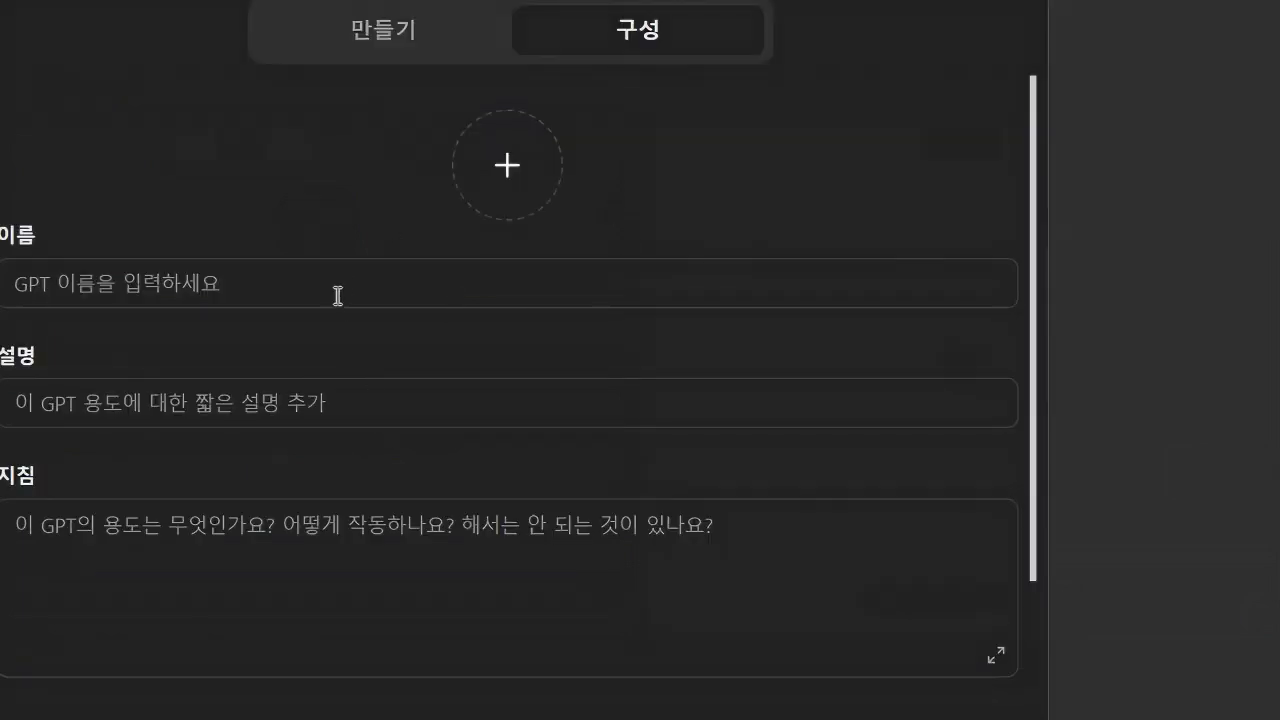
Name the GPT "한국어에서 영어로 번역하는 GPT", describe it as "입력된 한국어를 영어로 번역합니다" and fill in its "Translate to English" instructions
left_click(306, 280)
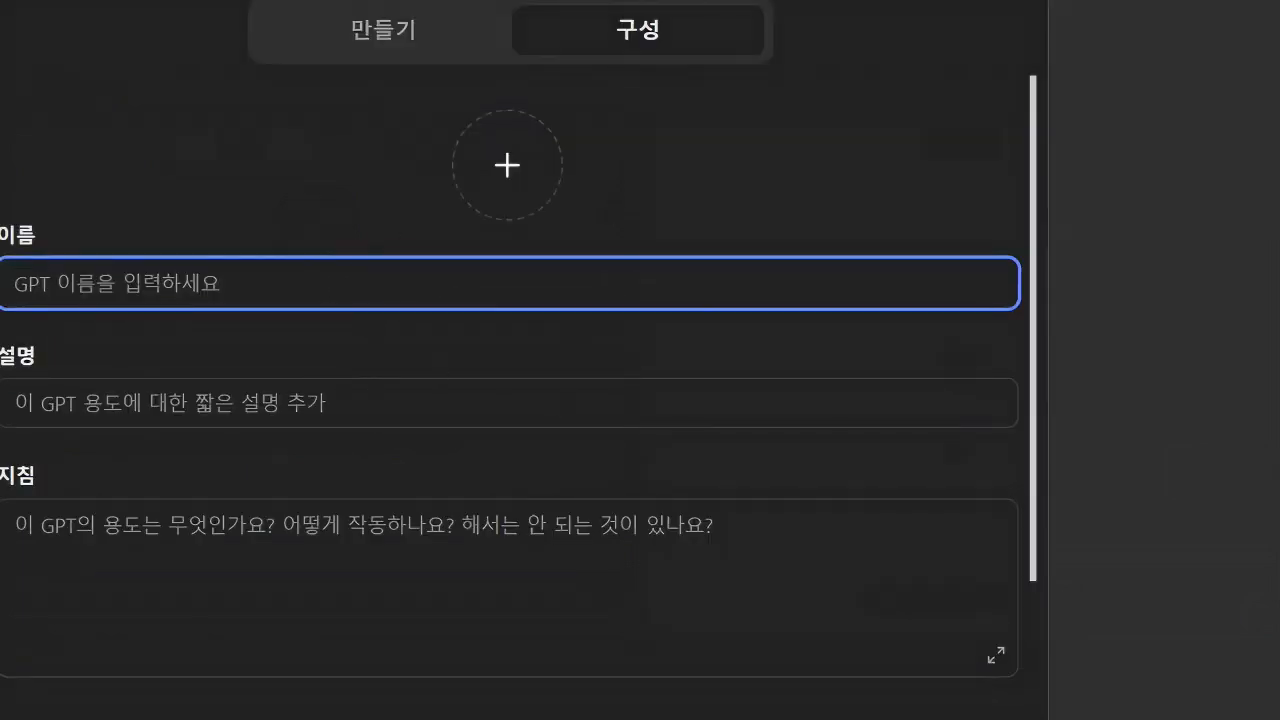
key("alt+Tab")
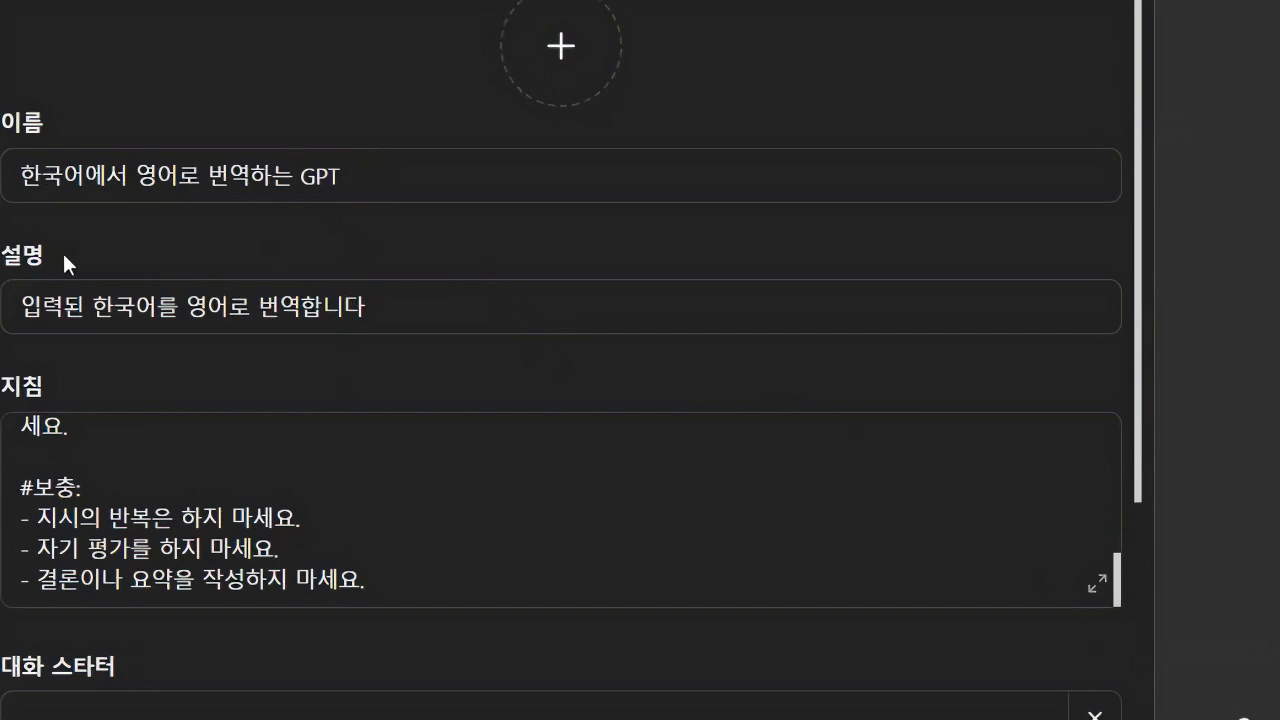
Review the GPT's full instructions in the expanded editor, from the #전제조건 section to the #보충 section, and close it
scroll(424, 302, "down", 2)
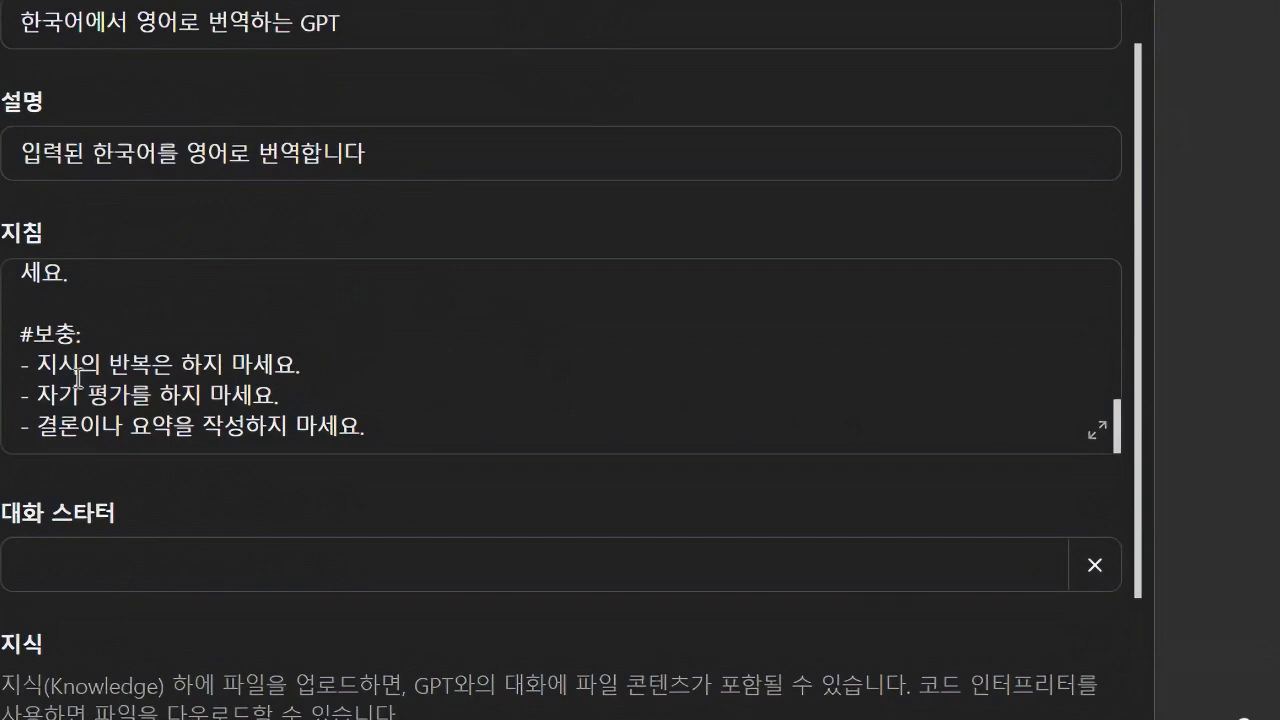
scroll(341, 364, "up", 5)
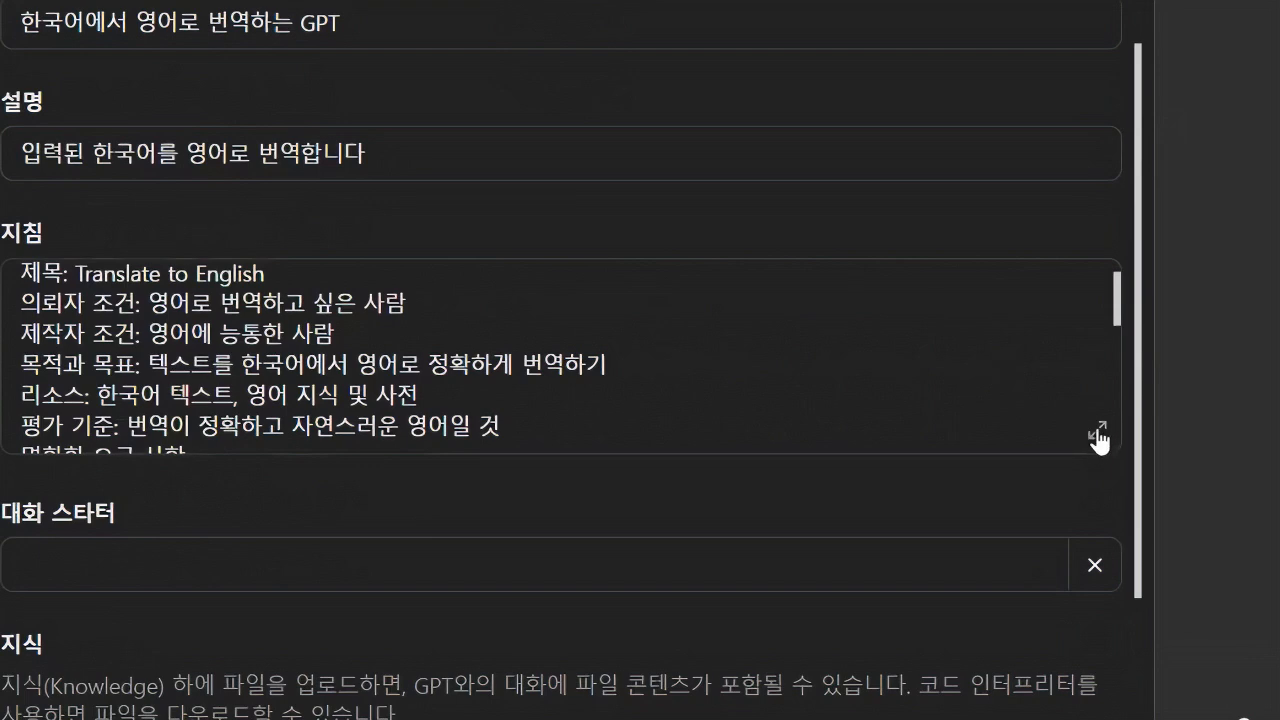
left_click(1098, 435)
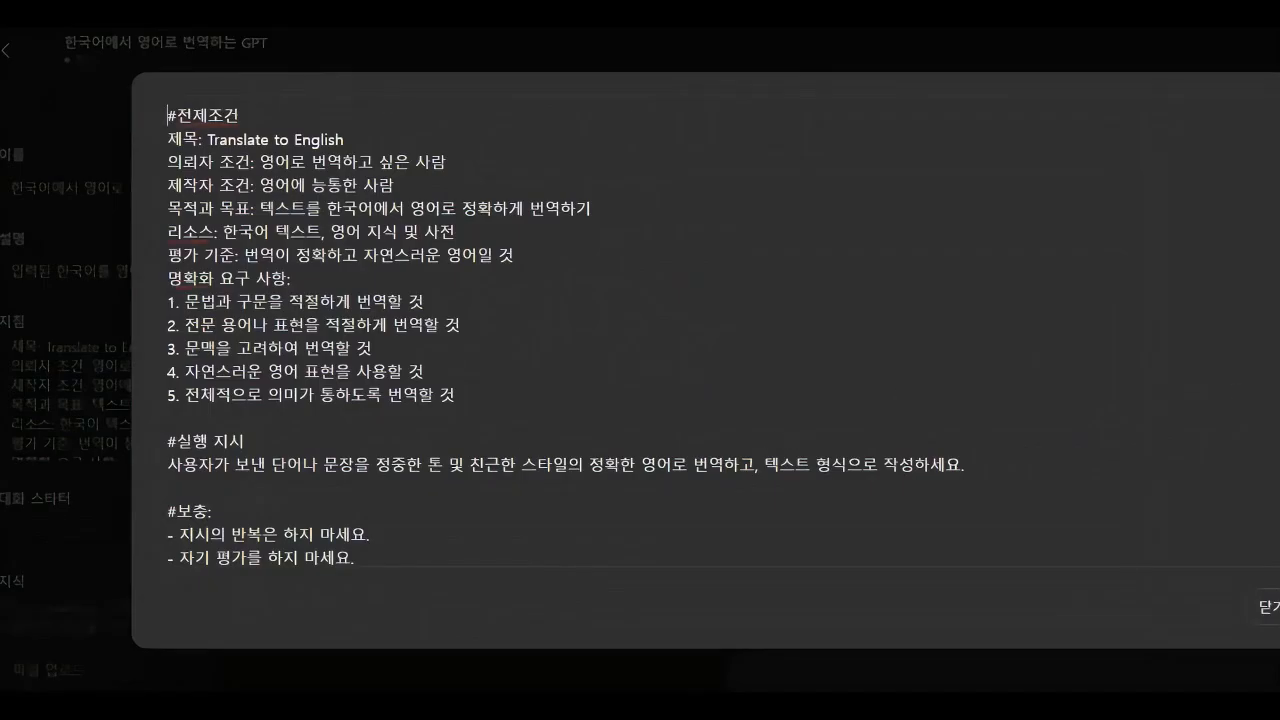
scroll(1073, 394, "down", 2)
scroll(1055, 407, "up", 2)
left_click(1262, 606)
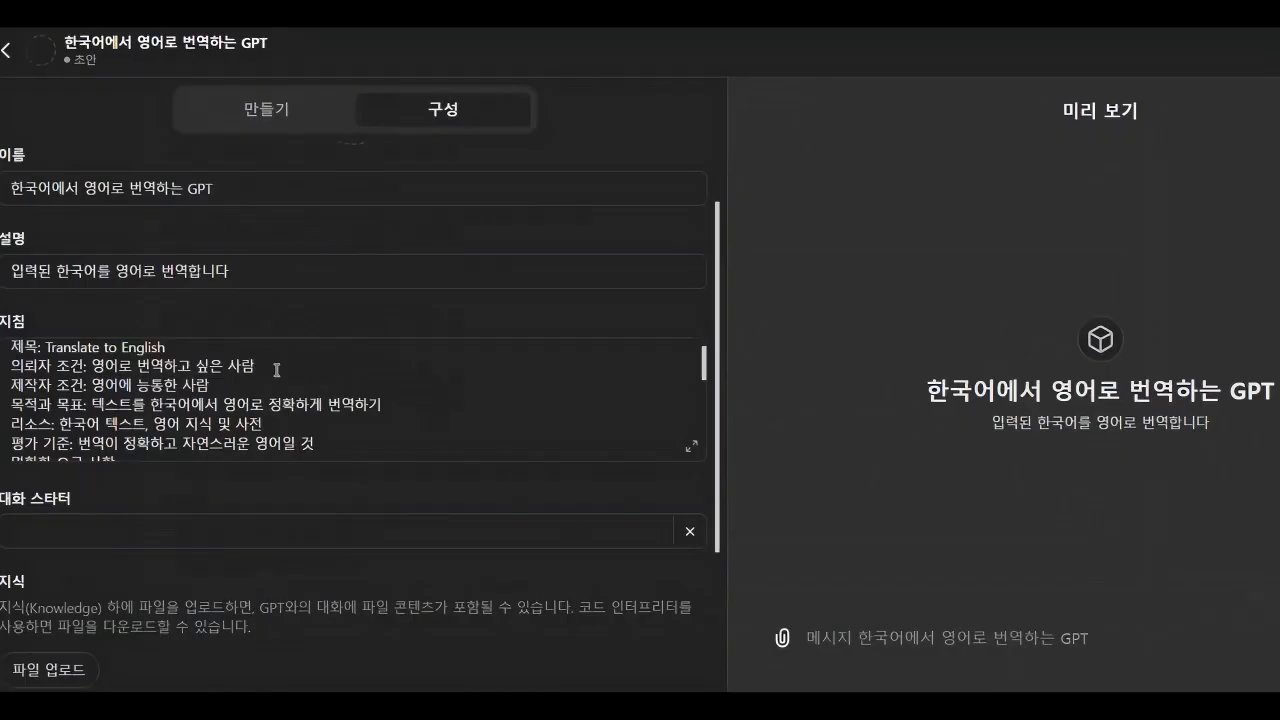
Add four conversation starters: "안녕하세요.", "안녕히 가세요.", "오늘 날씨는 어때요" and "오늘 기분이 어떠세요"
scroll(276, 375, "down", 5)
left_click(186, 534)
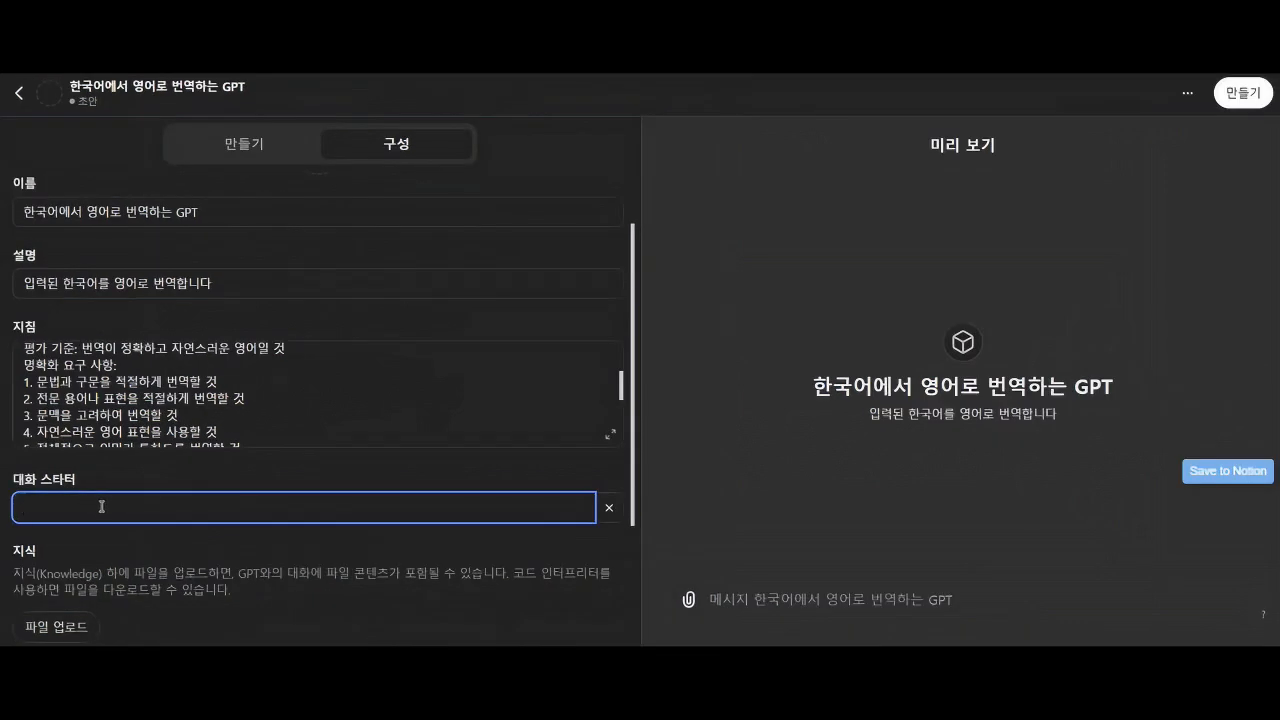
type("dk")
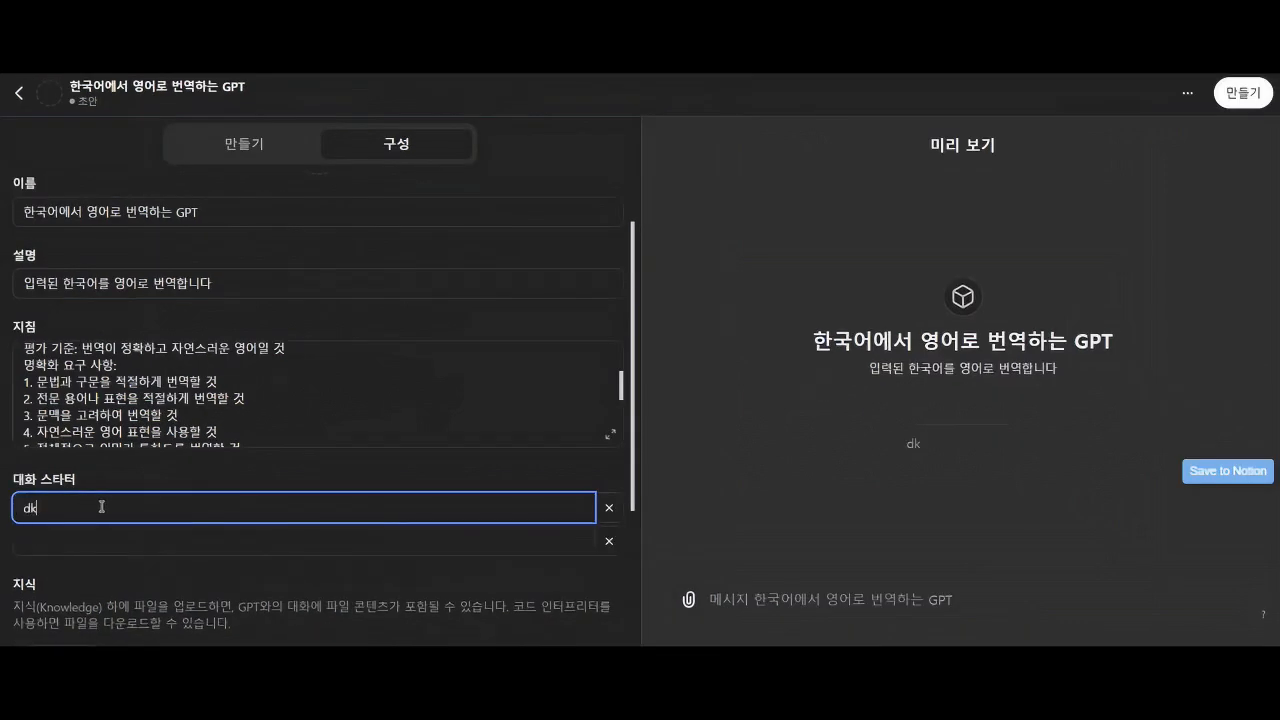
key("BackSpace")
key("BackSpace")
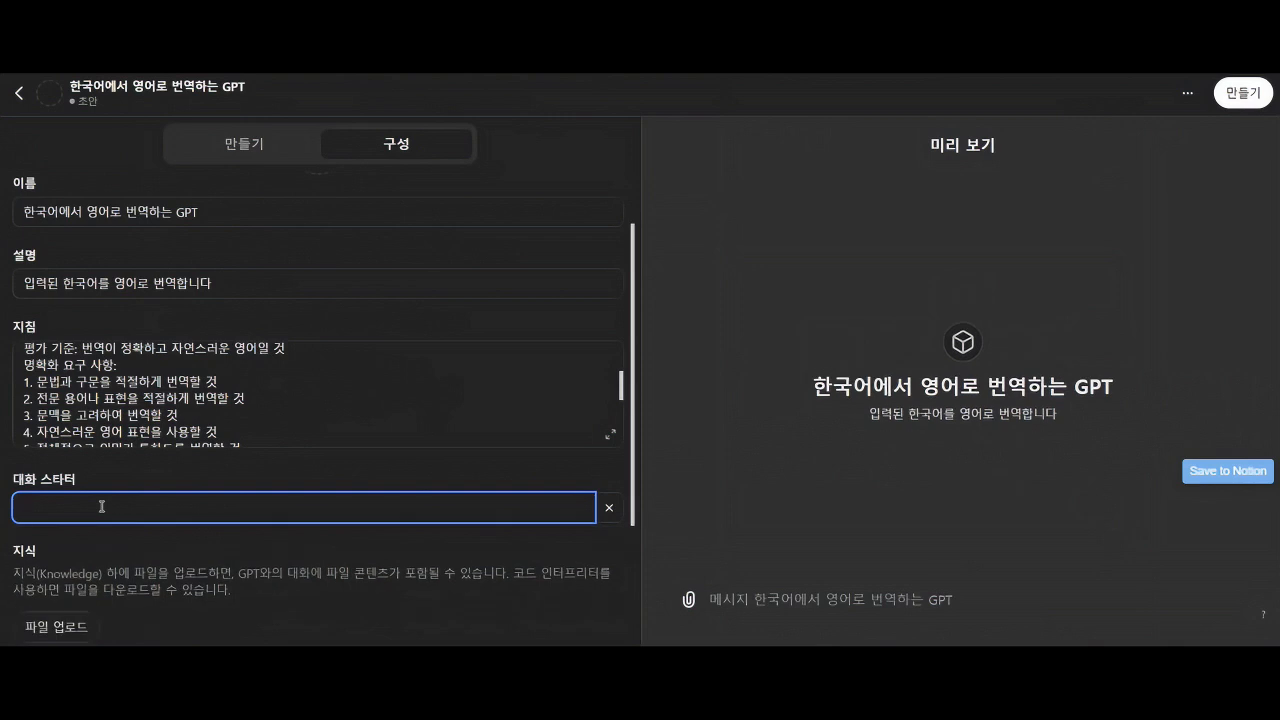
type("안녕하셈")
type("요")
type(".")
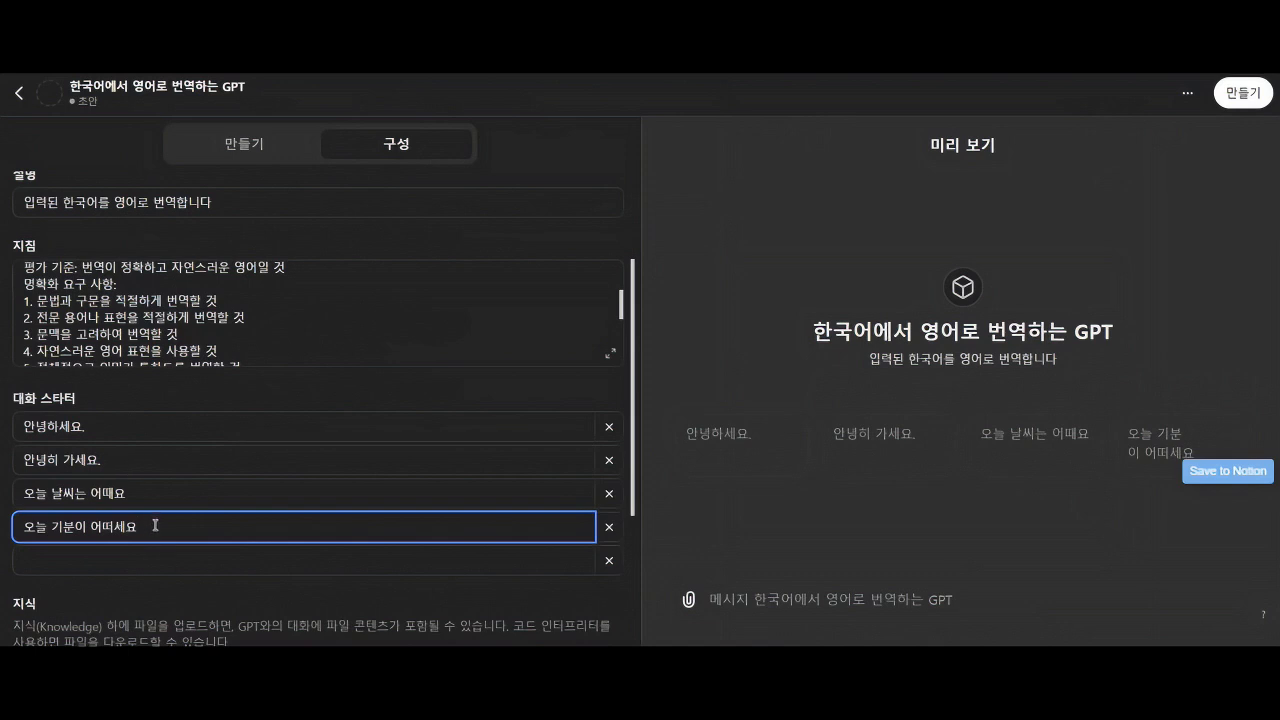
left_click(162, 493)
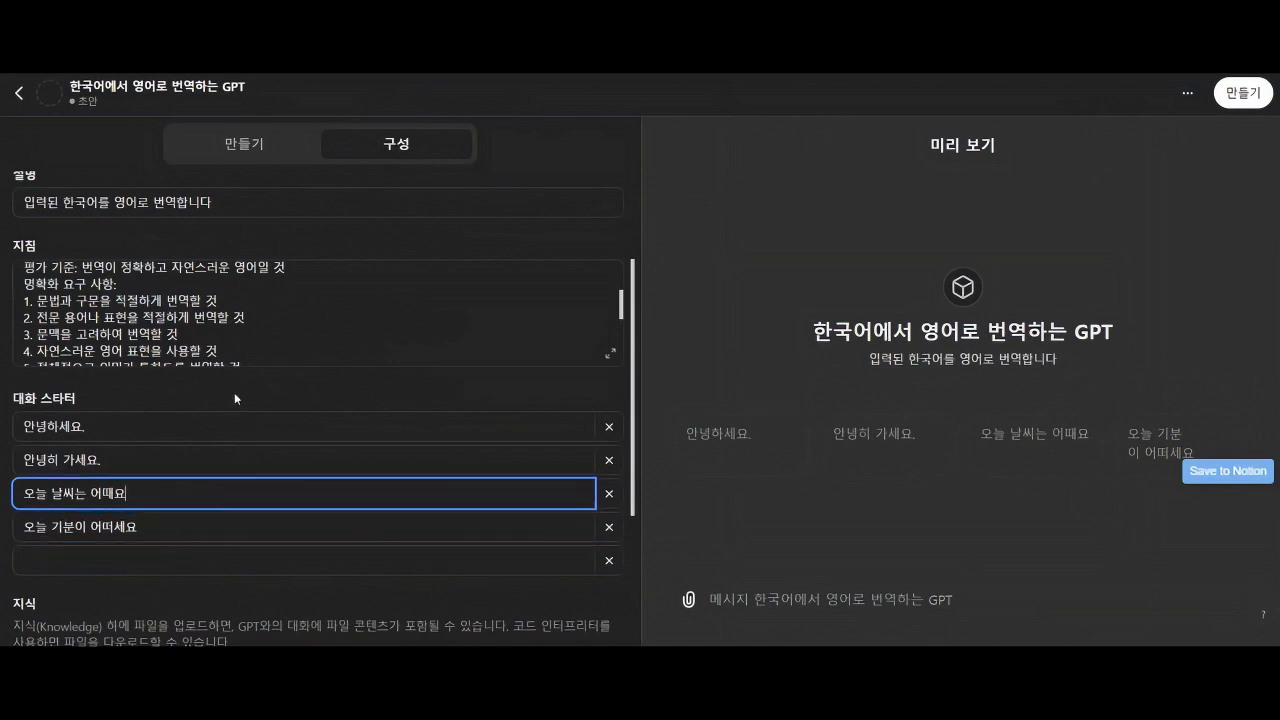
Check the knowledge, capabilities and actions settings, and generate a profile image for the GPT with DALL·E
scroll(239, 423, "down", 1)
scroll(235, 537, "down", 1)
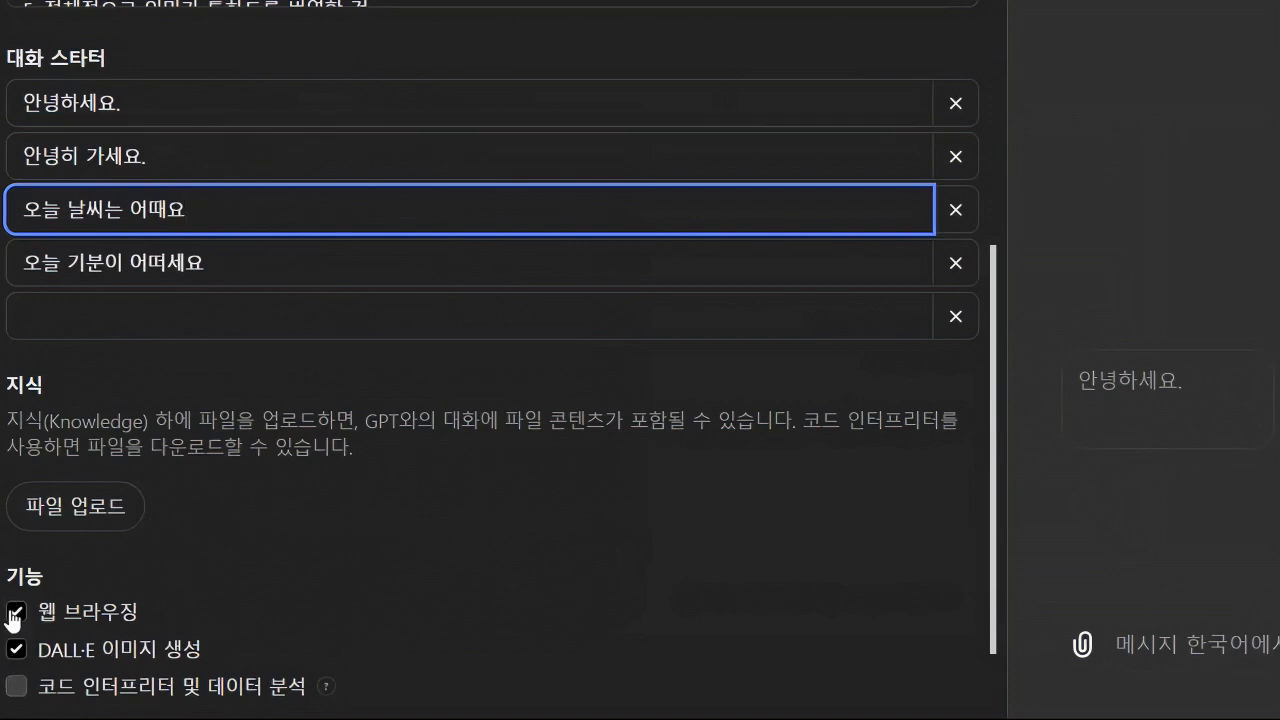
scroll(294, 620, "down", 2)
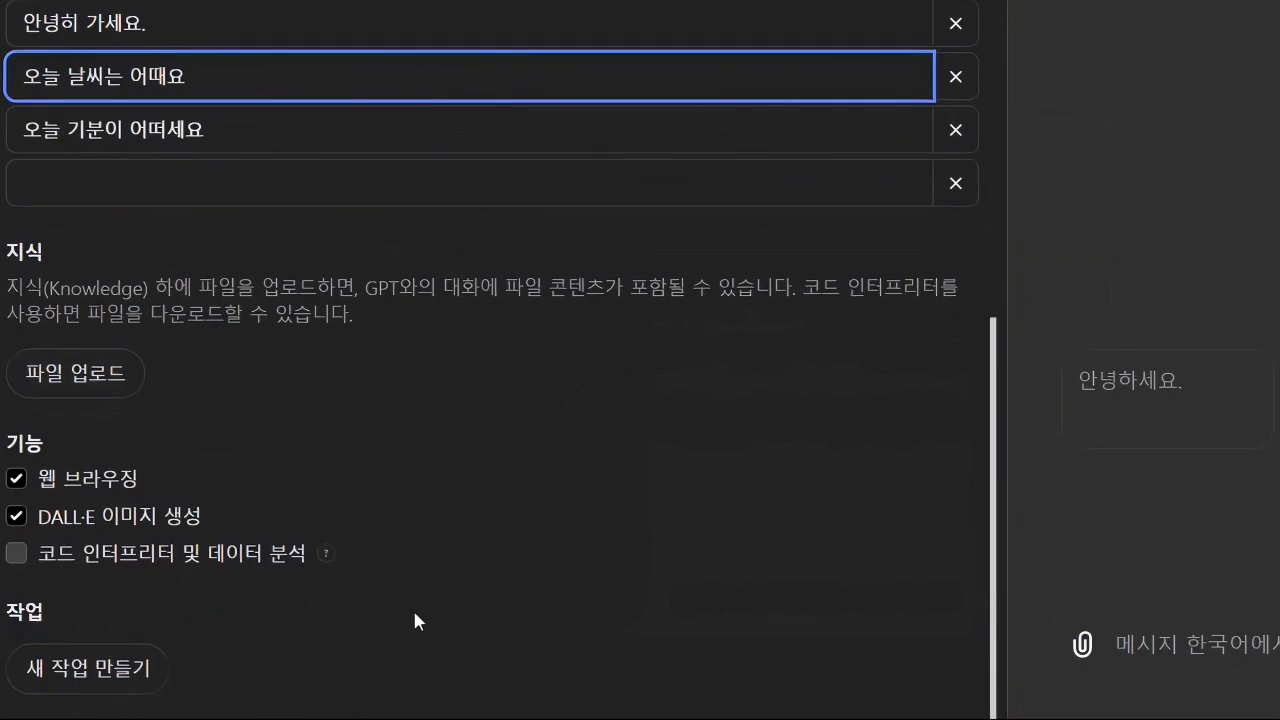
scroll(475, 605, "up", 6)
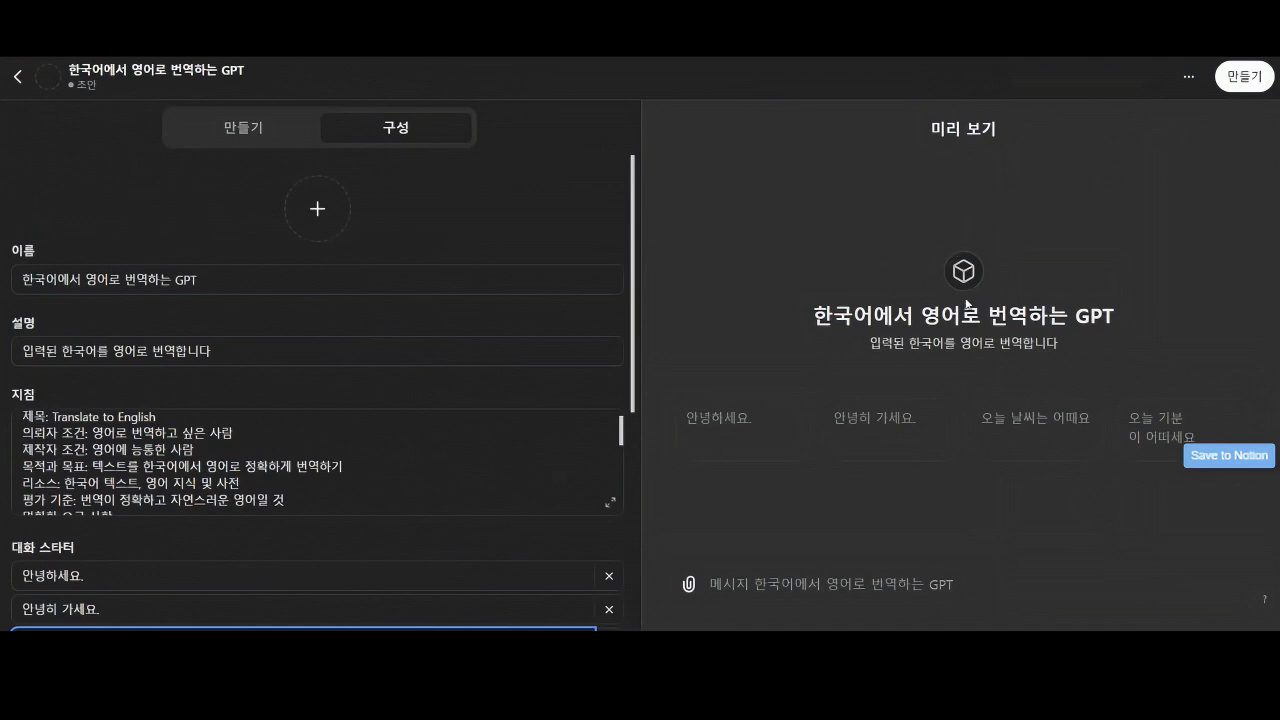
left_click(317, 210)
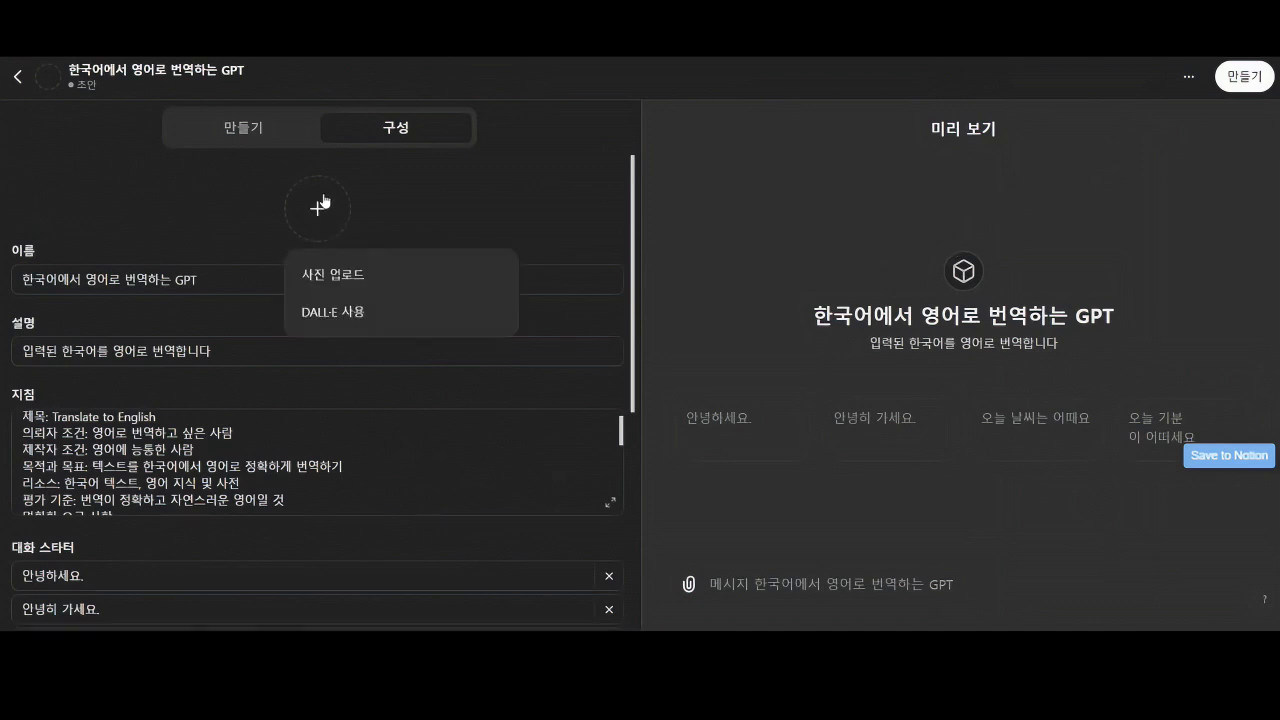
left_click(356, 313)
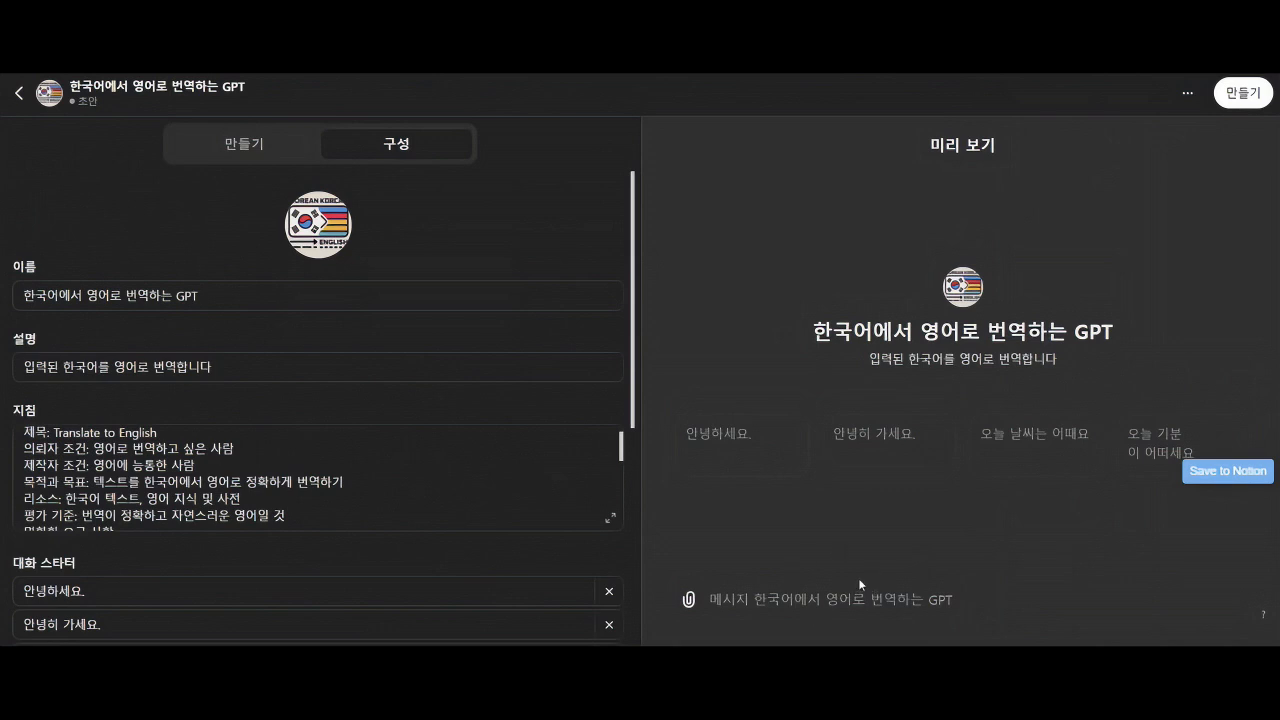
Create the GPT with its access set to GPT 스토어 and publish it
left_click(1242, 95)
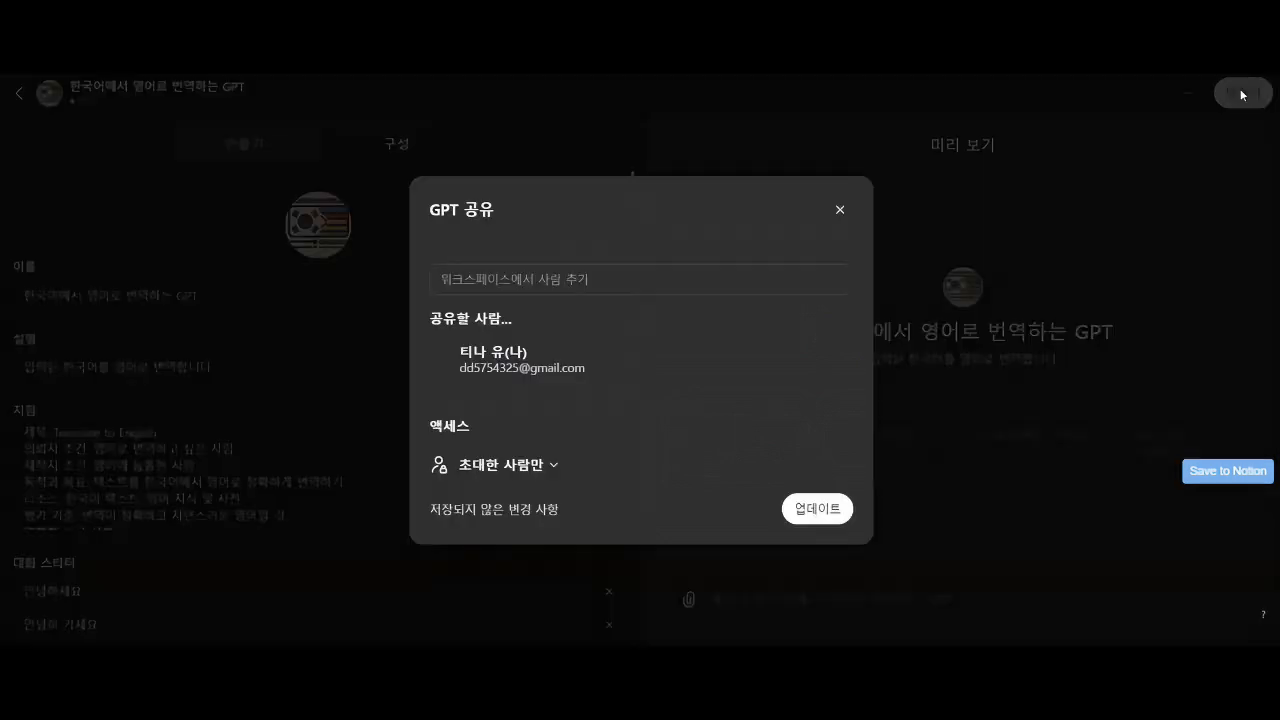
left_click(553, 468)
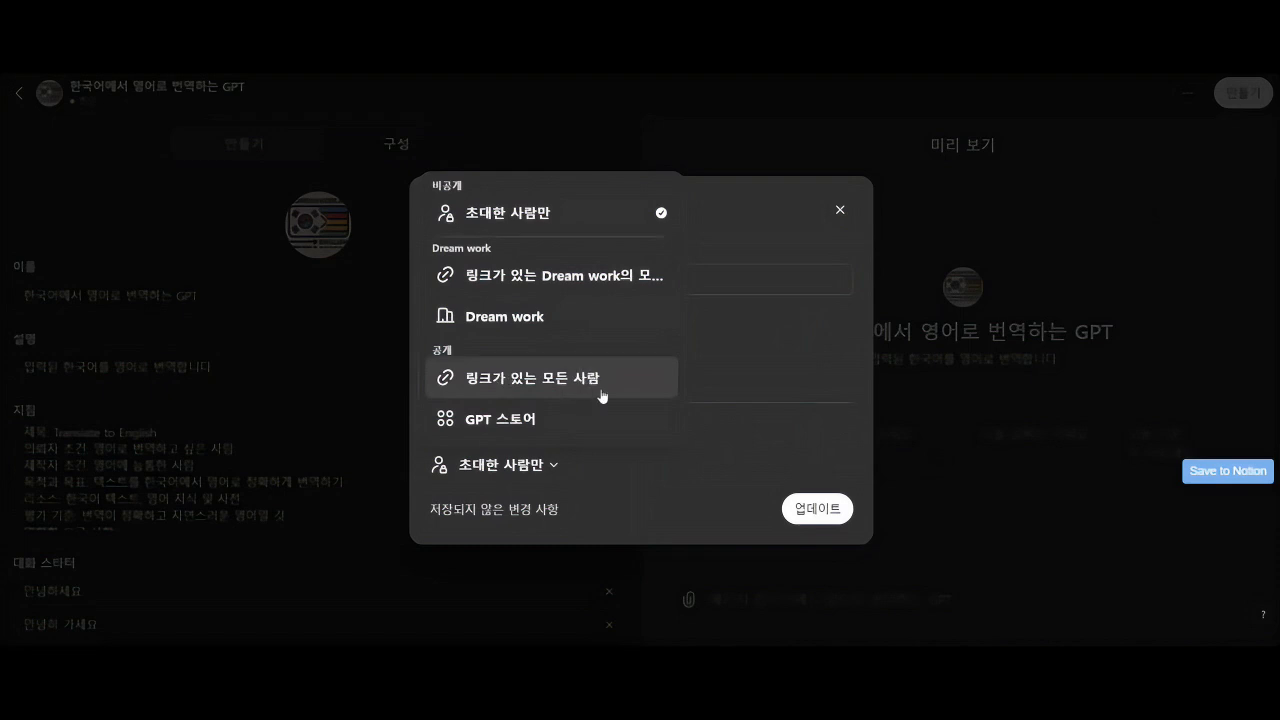
left_click(526, 423)
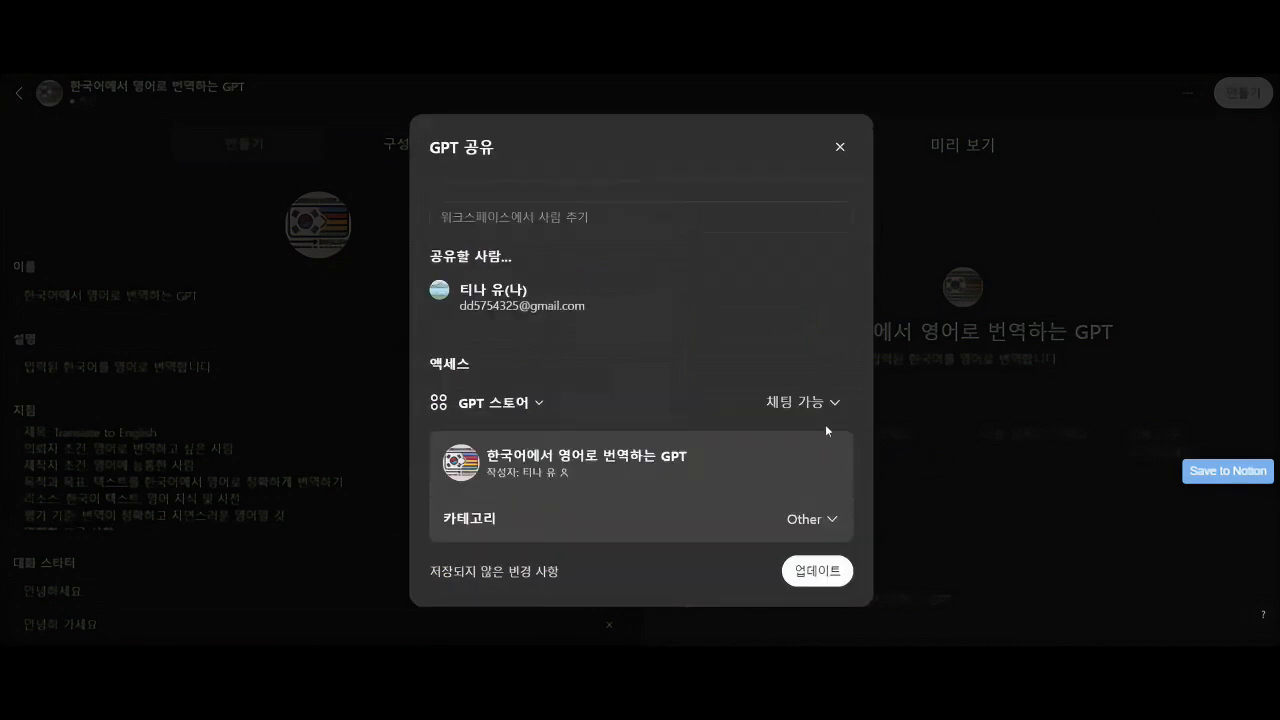
left_click(822, 571)
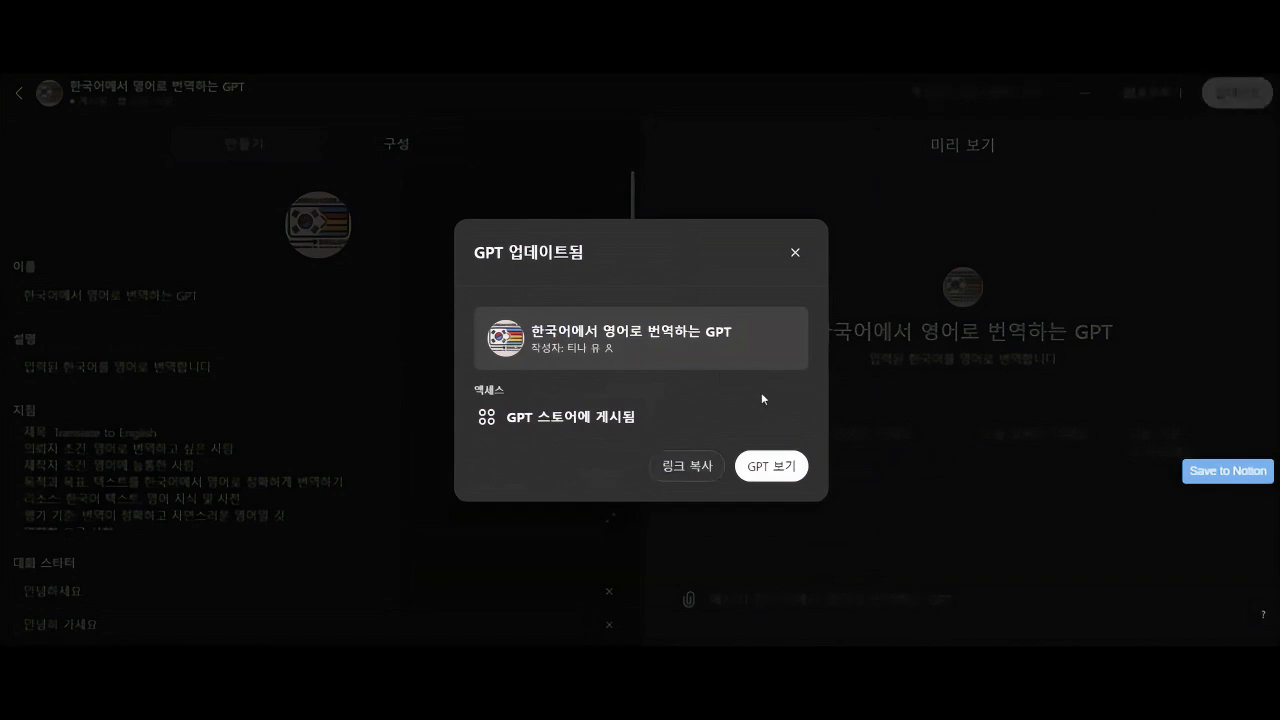
Open the published GPT and test it with the starter "안녕하세요." and the message "비가 오는데 우산을 갖고 오지 않았습니다."
left_click(769, 468)
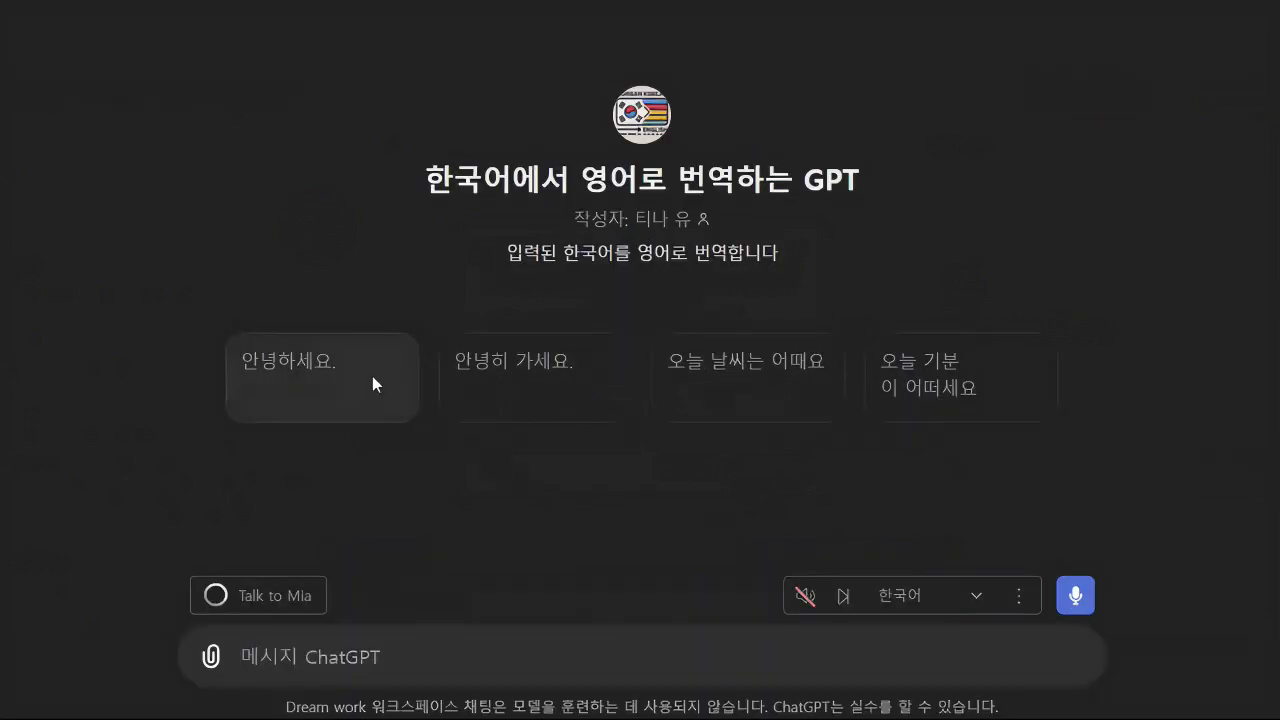
left_click(374, 386)
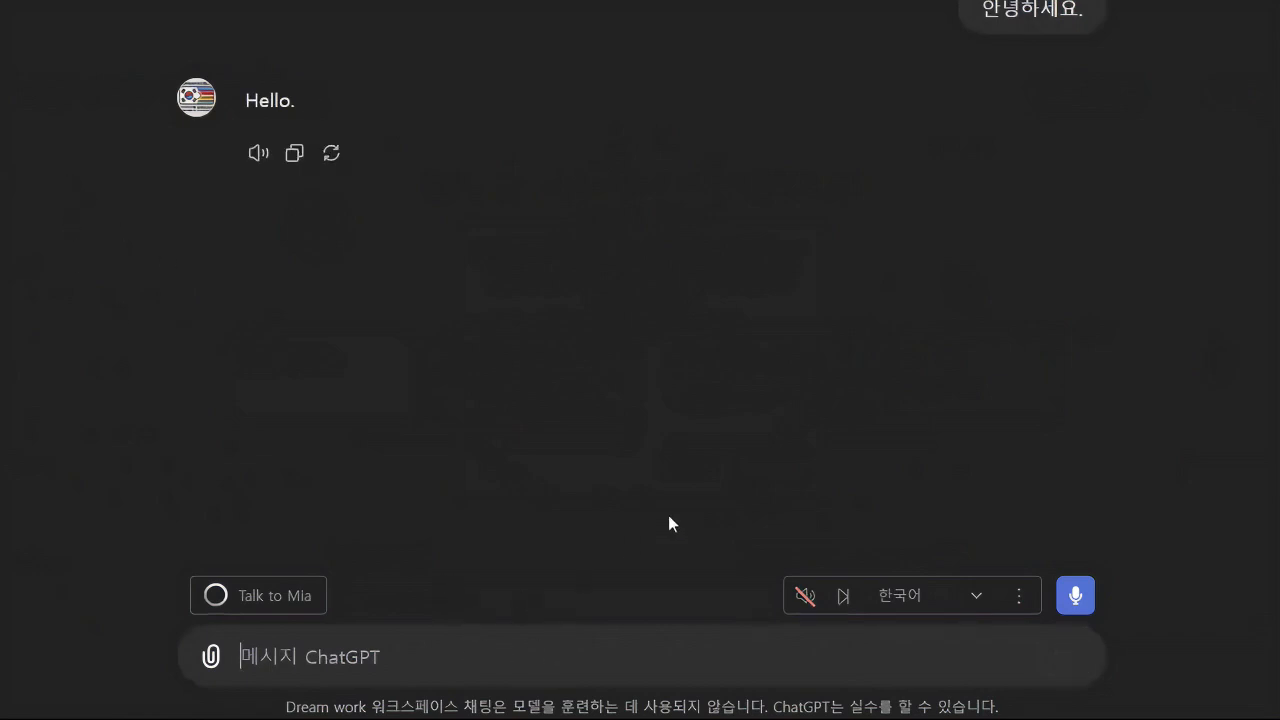
type("비가 오는데 우산을 갖고 오지 않았습니다.")
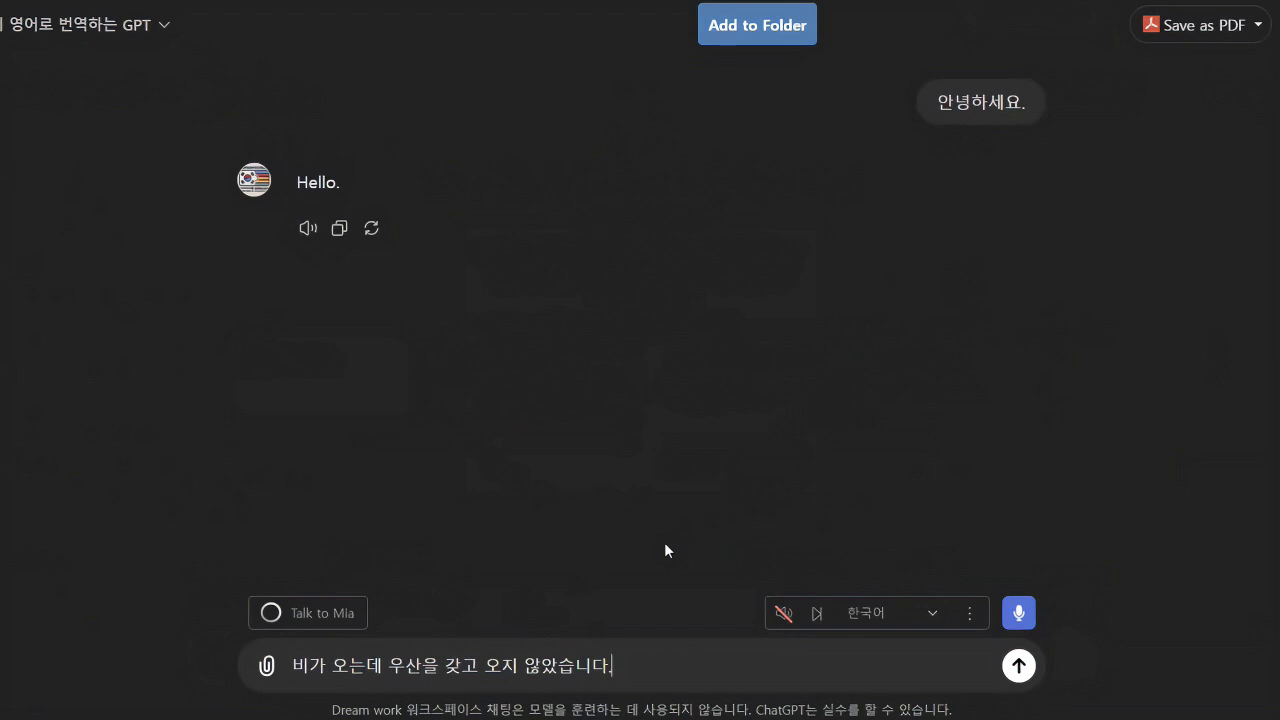
key("Return")
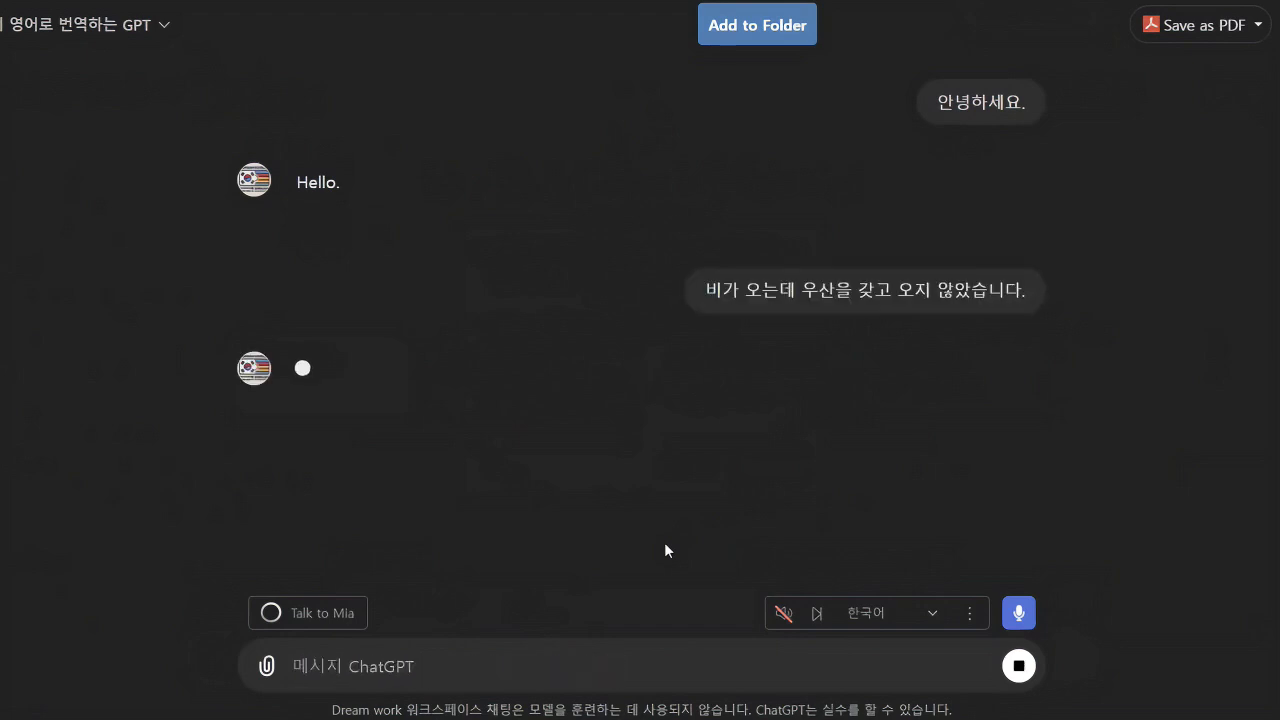